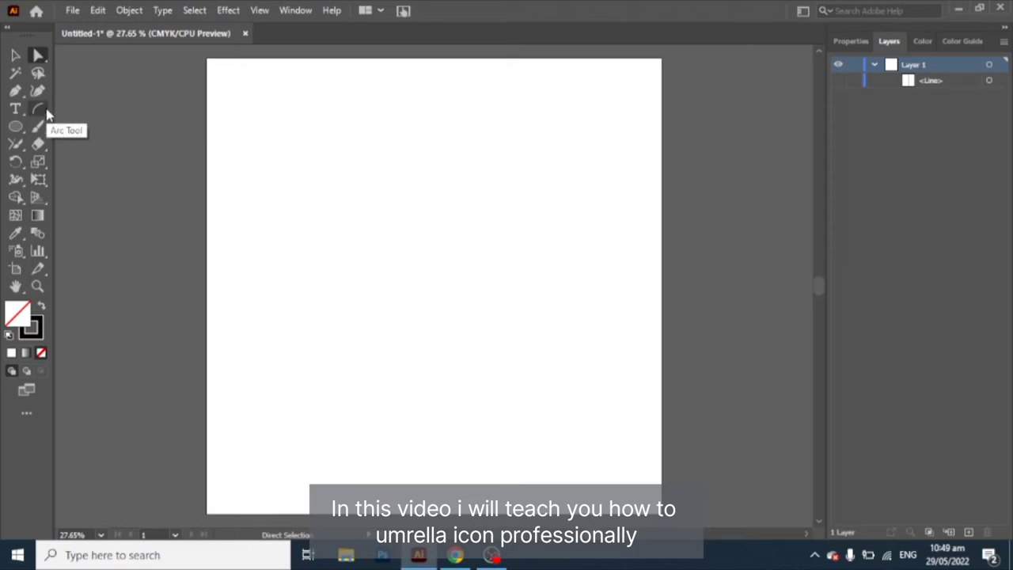
# Step: Select the Ellipse Tool from the toolbar to start the umbrella drawing
pyautogui.click(13, 130)
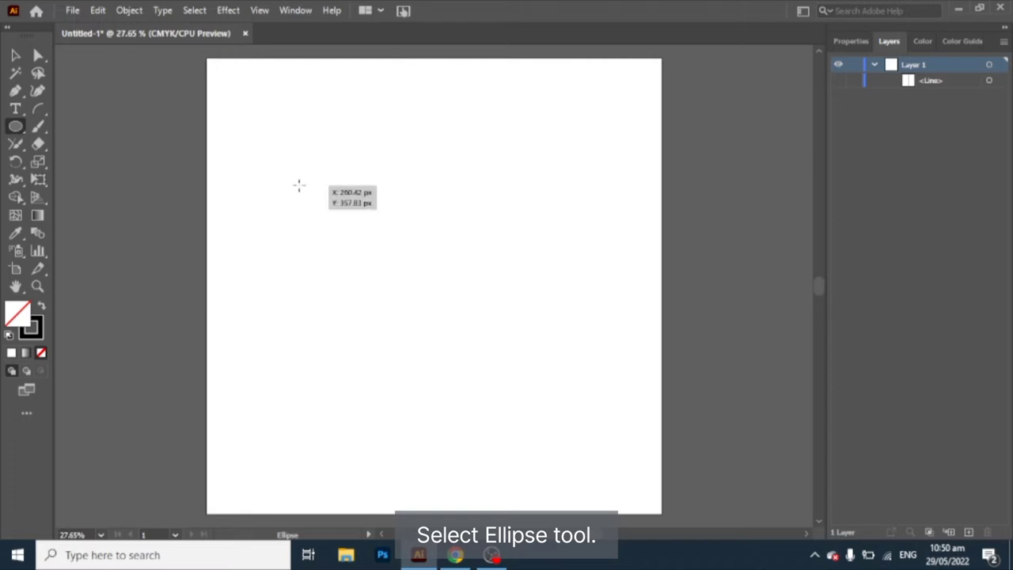
# Step: Draw the first circle near the upper left and paste a copy in front
pyautogui.moveTo(299, 185); pyautogui.dragTo(333, 211)
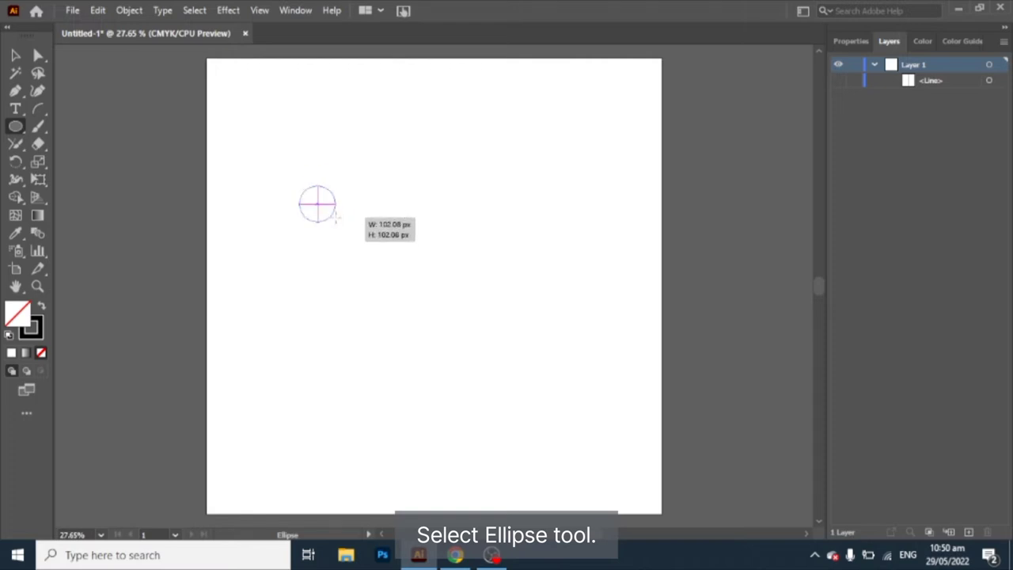
pyautogui.moveTo(333, 211); pyautogui.dragTo(333, 210)
pyautogui.hotkey('ctrl', 'c')
pyautogui.hotkey('ctrl', 'f')
# Step: Move the pasted circle copy right until it just touches the first circle
pyautogui.click(15, 56)
pyautogui.click(330, 216)
pyautogui.moveTo(333, 208); pyautogui.dragTo(368, 201)
pyautogui.hotkey('ctrl', 'z')
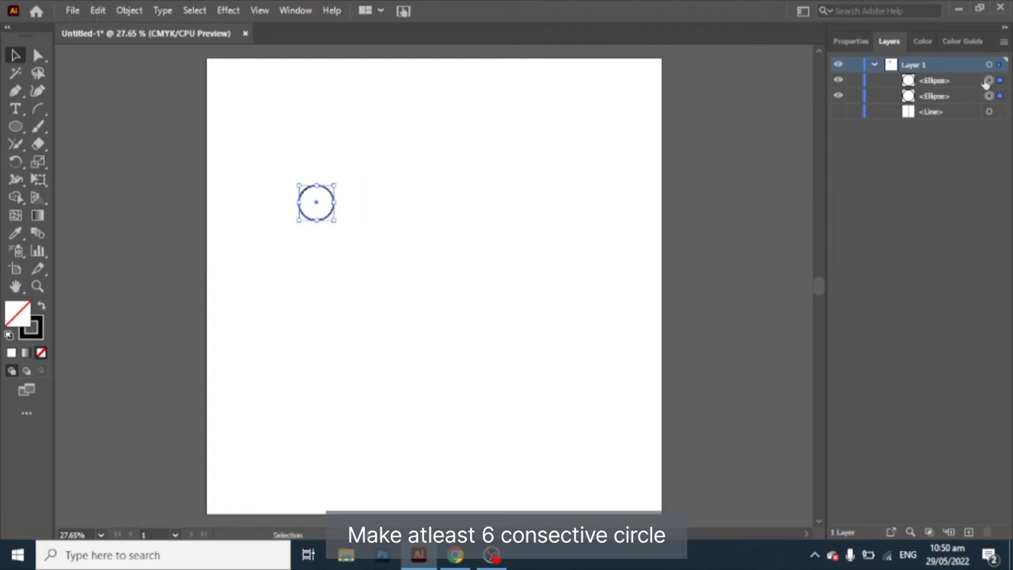
pyautogui.click(351, 208)
pyautogui.doubleClick(334, 204)
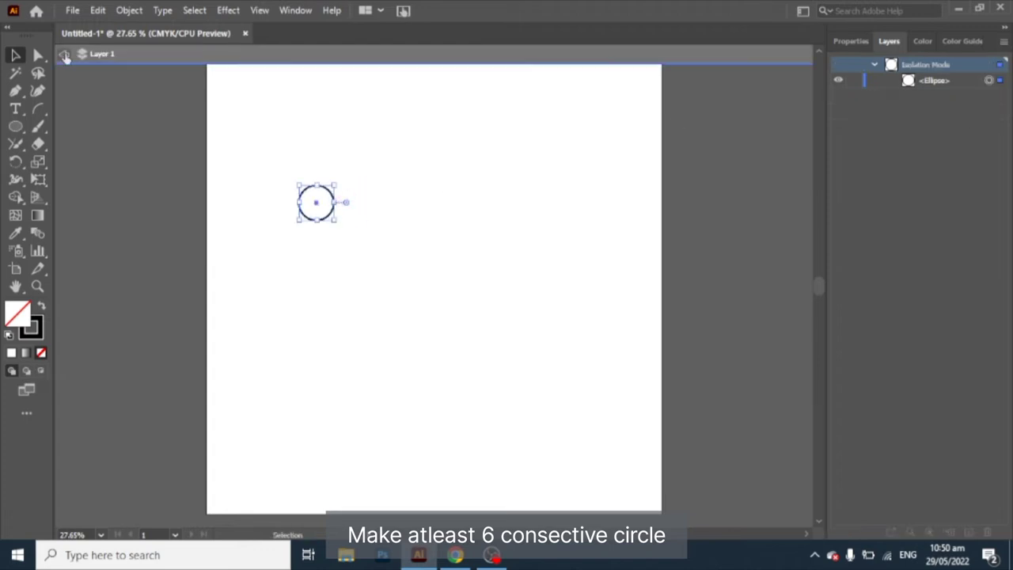
pyautogui.click(64, 53)
pyautogui.click(989, 80)
pyautogui.hotkey('shift', 'Right')
pyautogui.hotkey('shift', 'Right')
pyautogui.hotkey('shift', 'Right')
pyautogui.hotkey('shift', 'Right')
pyautogui.hotkey('shift', 'Right')
pyautogui.hotkey('shift', 'Right')
pyautogui.hotkey('shift', 'Right')
pyautogui.hotkey('shift', 'Right')
pyautogui.hotkey('shift', 'Right')
pyautogui.hotkey('shift', 'Right')
pyautogui.click(350, 207)
pyautogui.moveTo(351, 207); pyautogui.dragTo(358, 207)
pyautogui.click(394, 224)
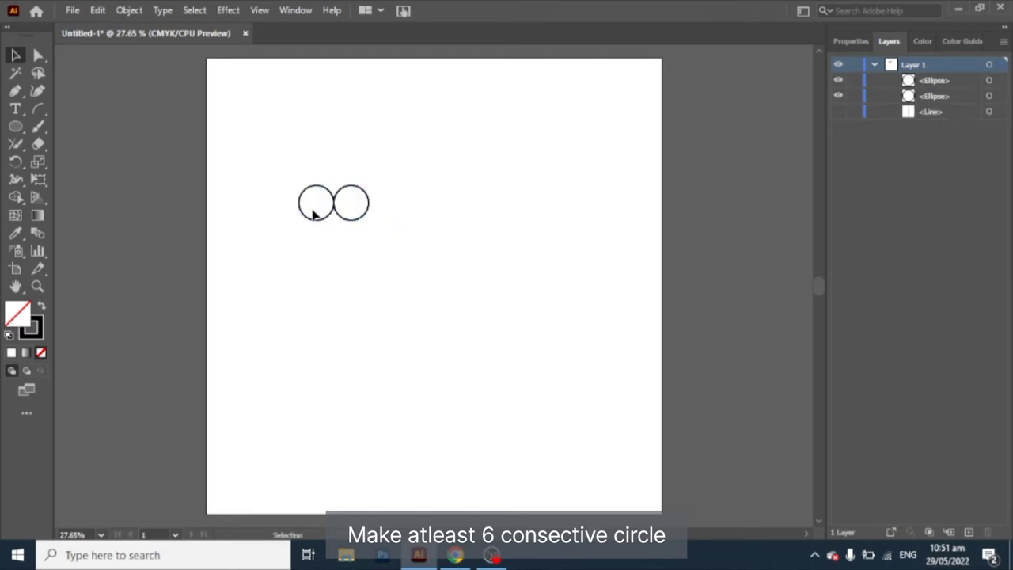
pyautogui.click(354, 207)
pyautogui.click(403, 205)
# Step: Copy the circle pair twice and shift the copies right, completing six circles
pyautogui.keyDown('shift'); pyautogui.click(334, 209); pyautogui.keyUp('shift')
pyautogui.keyDown('shift'); pyautogui.click(368, 216); pyautogui.keyUp('shift')
pyautogui.hotkey('ctrl', 'c')
pyautogui.hotkey('ctrl', 'f')
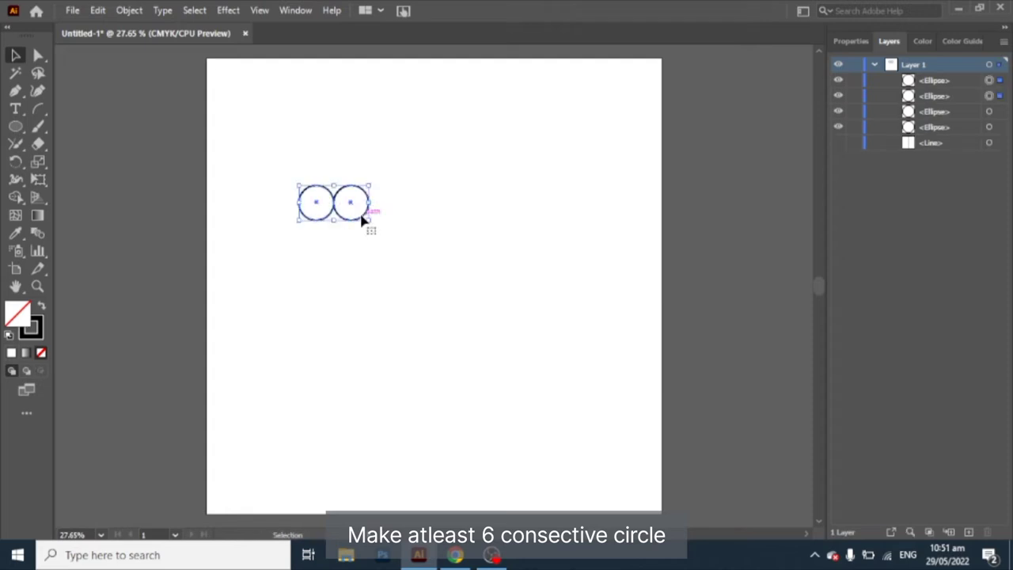
pyautogui.moveTo(363, 220); pyautogui.dragTo(433, 221)
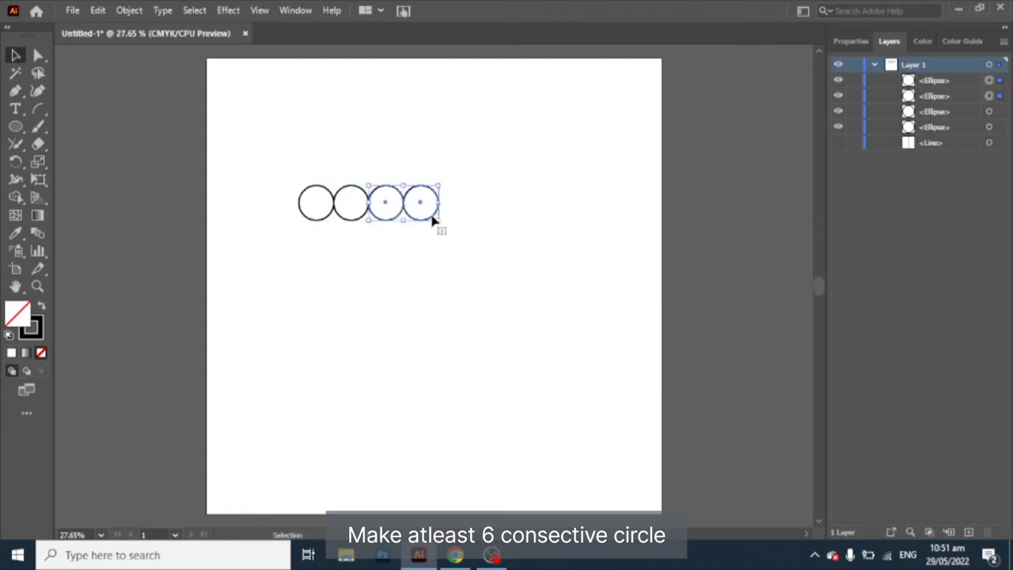
pyautogui.hotkey('ctrl', 'f')
pyautogui.moveTo(365, 212); pyautogui.dragTo(506, 215)
pyautogui.click(132, 62)
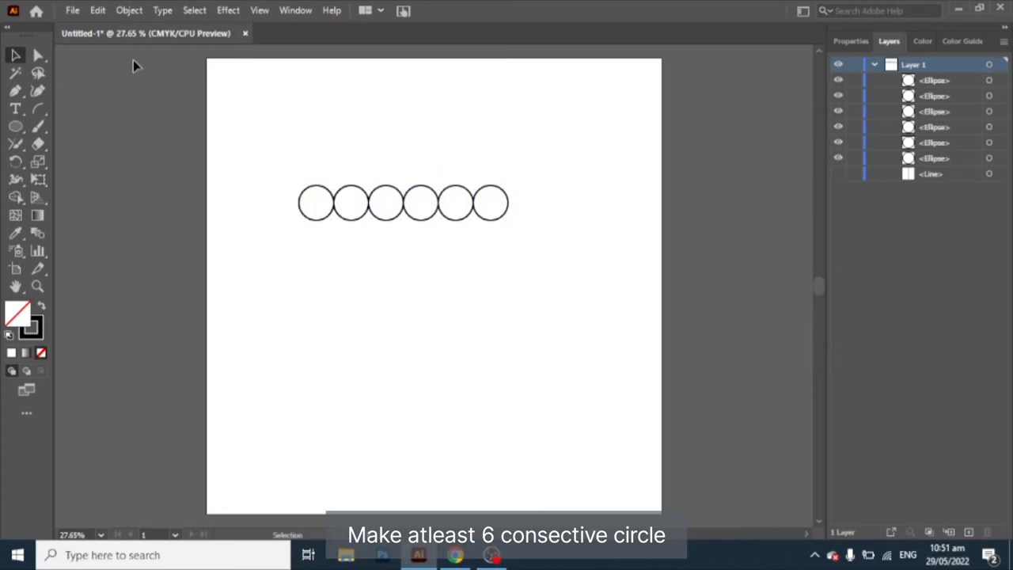
# Step: Marquee-select the six circles' bottom halves with Direct Selection and delete them
pyautogui.click(44, 59)
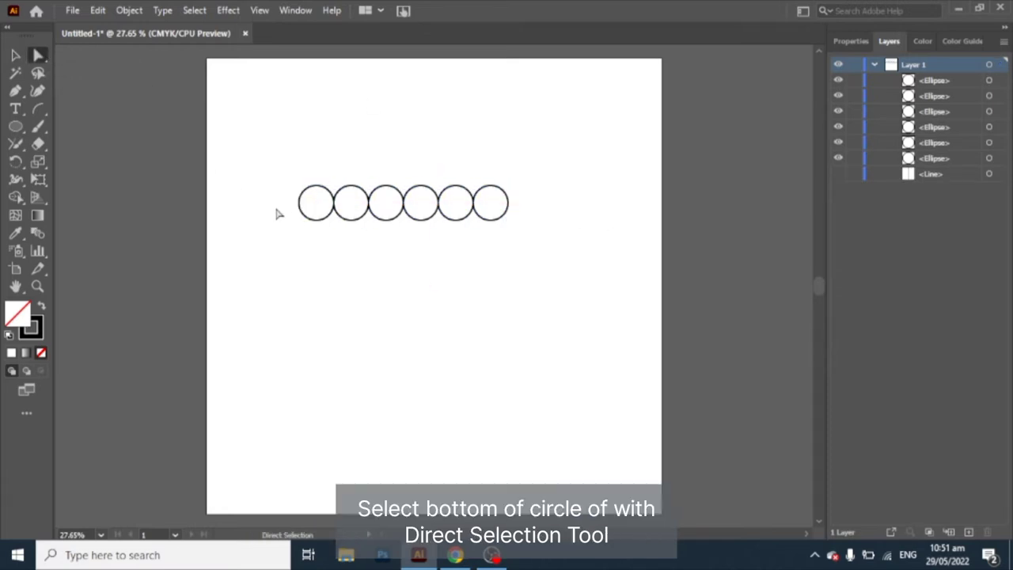
pyautogui.moveTo(277, 213); pyautogui.dragTo(545, 242)
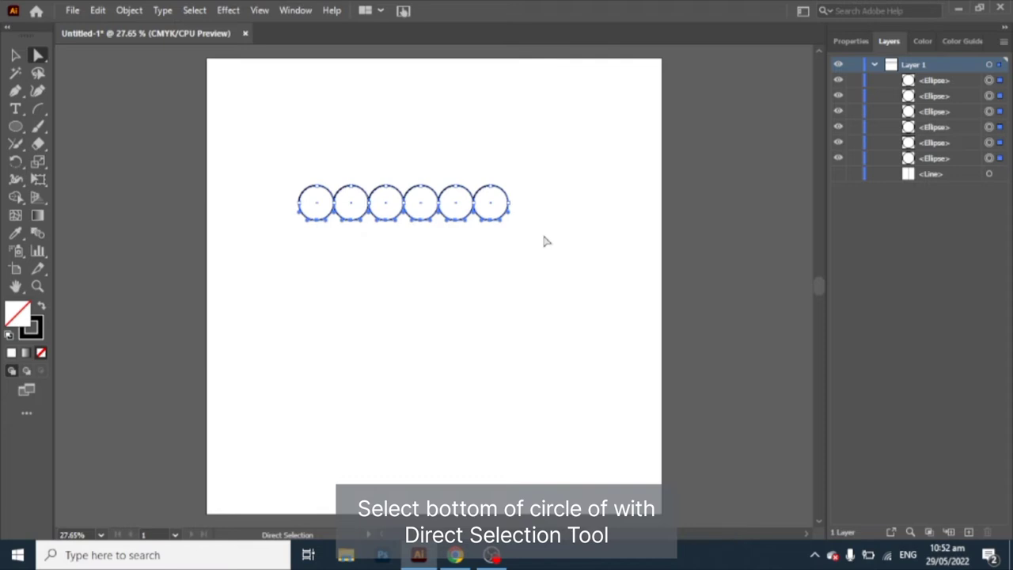
pyautogui.press('Delete')
pyautogui.click(509, 119)
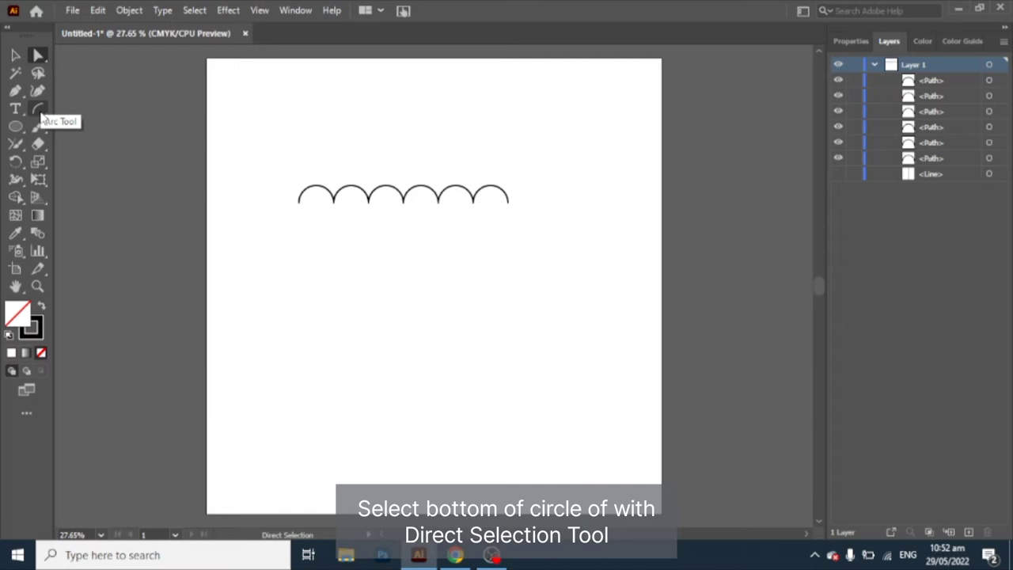
pyautogui.moveTo(40, 114); pyautogui.dragTo(95, 108)
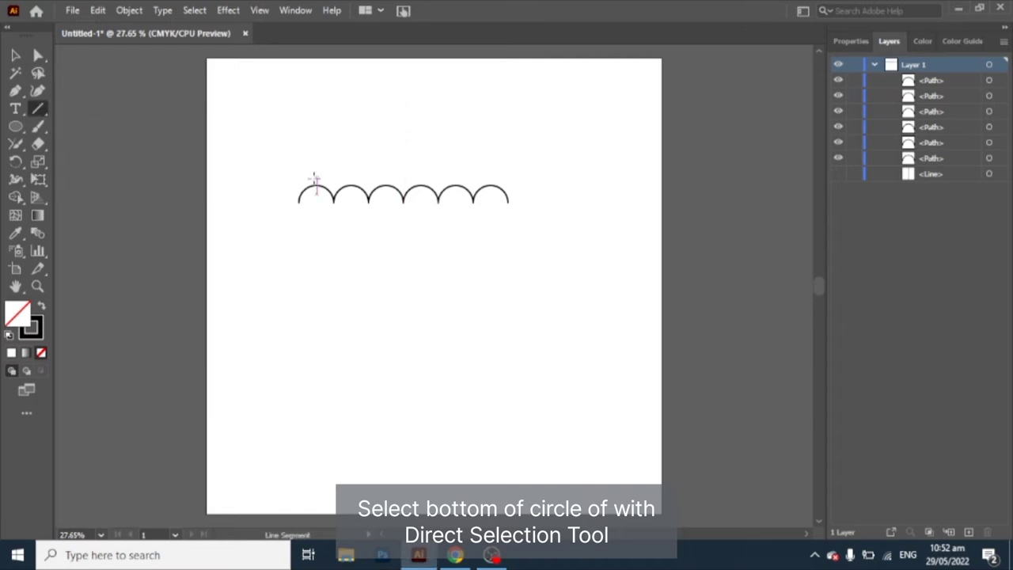
# Step: Draw a vertical line through the middle arc junction from above the canopy to well below
pyautogui.click(403, 98)
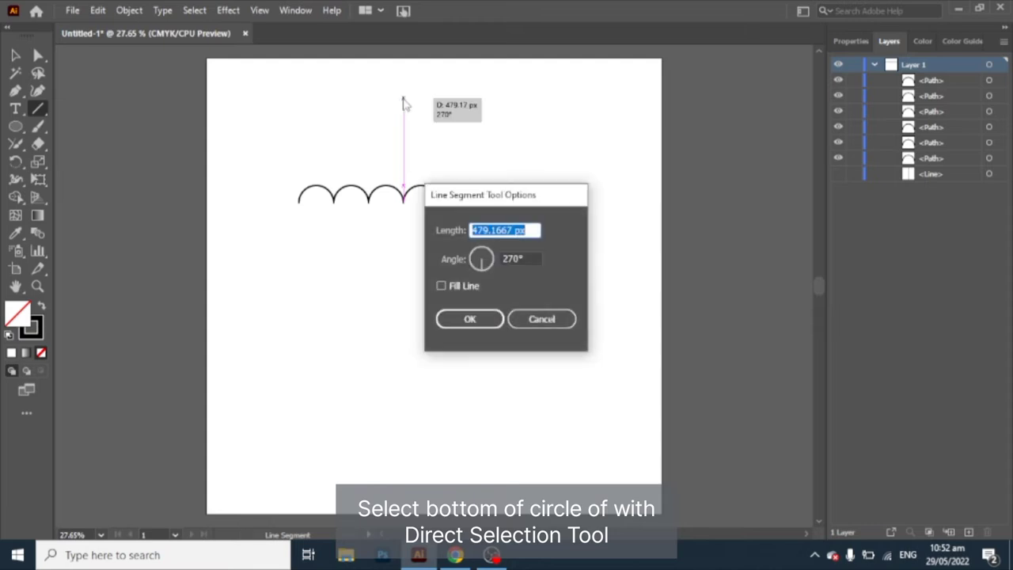
pyautogui.click(566, 319)
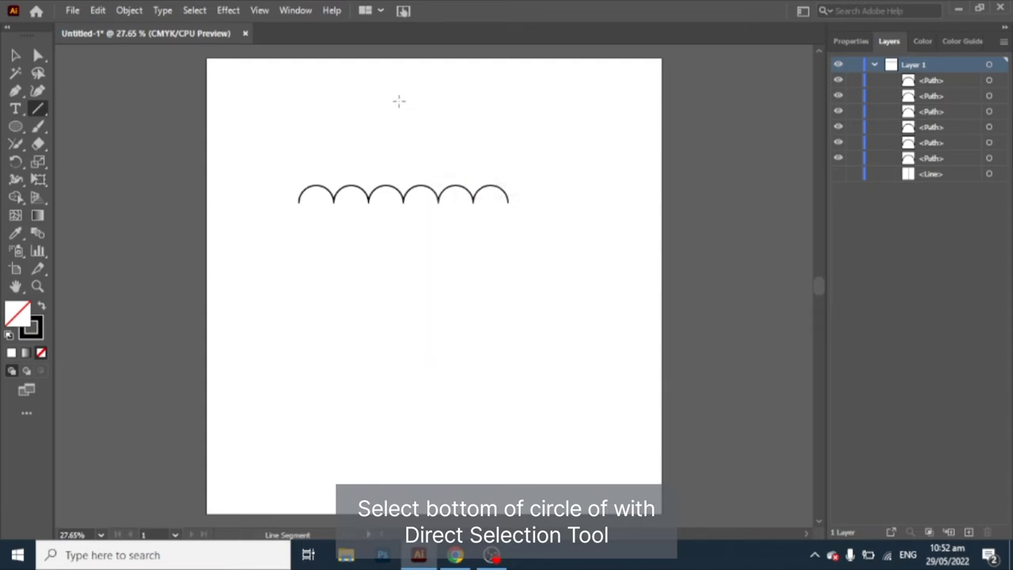
pyautogui.moveTo(402, 93); pyautogui.dragTo(403, 192)
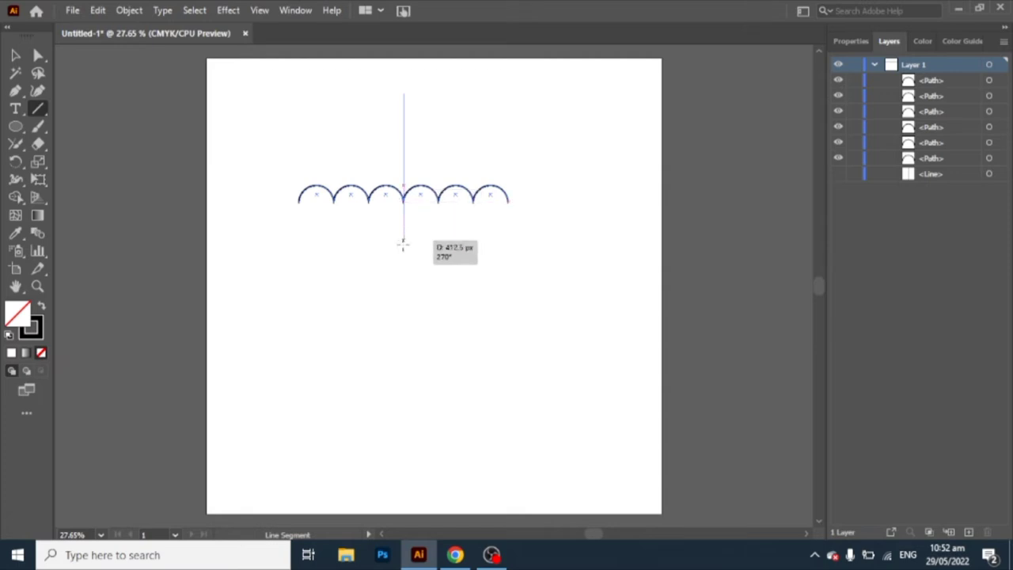
pyautogui.moveTo(404, 192); pyautogui.dragTo(404, 290)
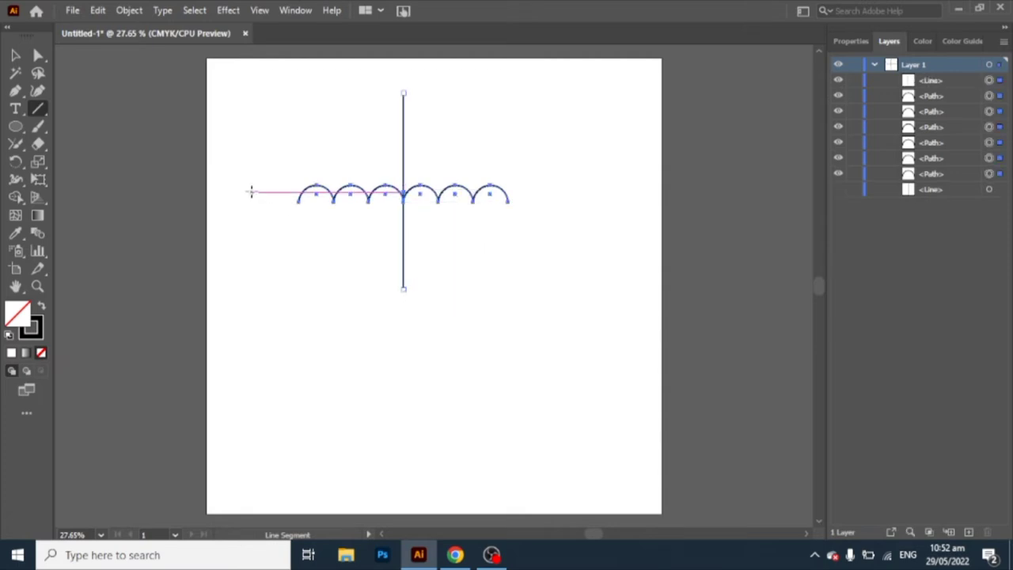
pyautogui.click(21, 93)
pyautogui.click(404, 289)
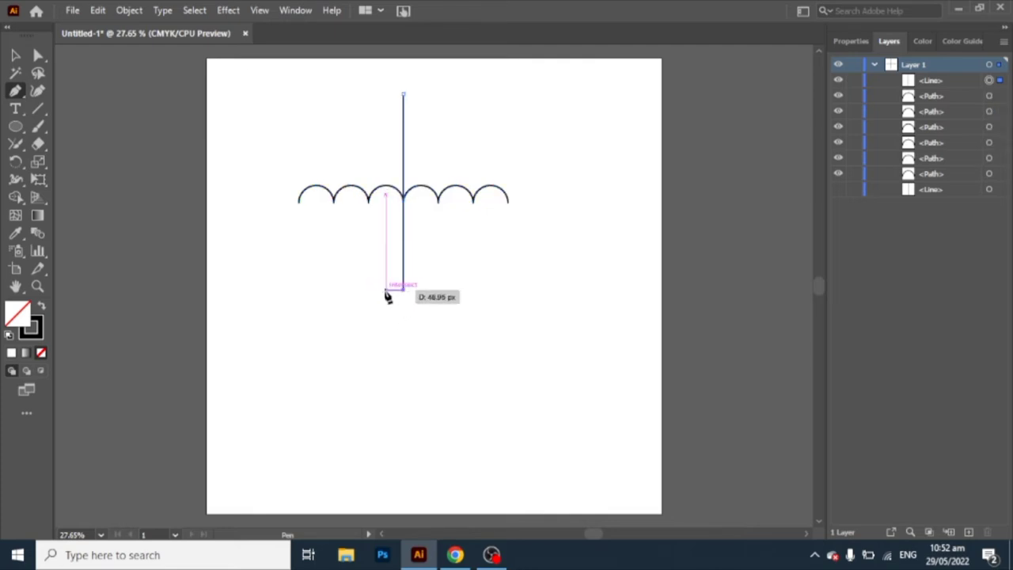
# Step: Extend the shaft's bottom with short leftward and upward pen segments for the hook
pyautogui.click(386, 290)
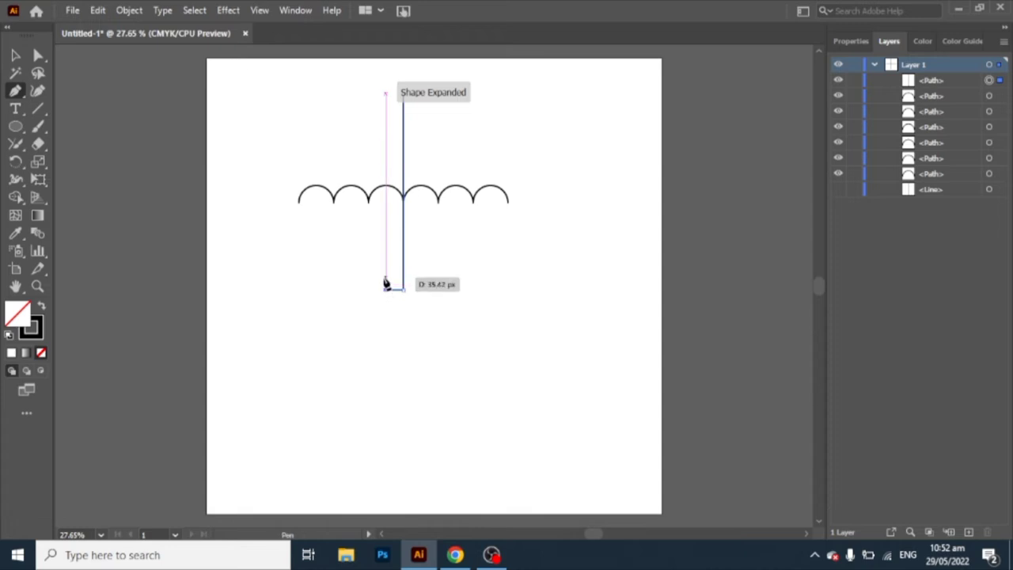
pyautogui.click(385, 278)
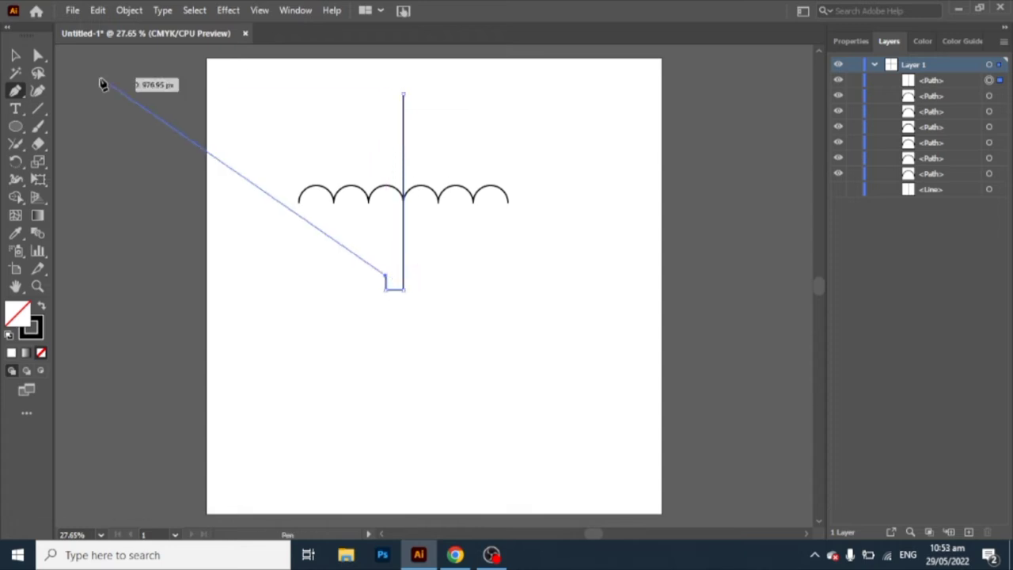
pyautogui.click(15, 54)
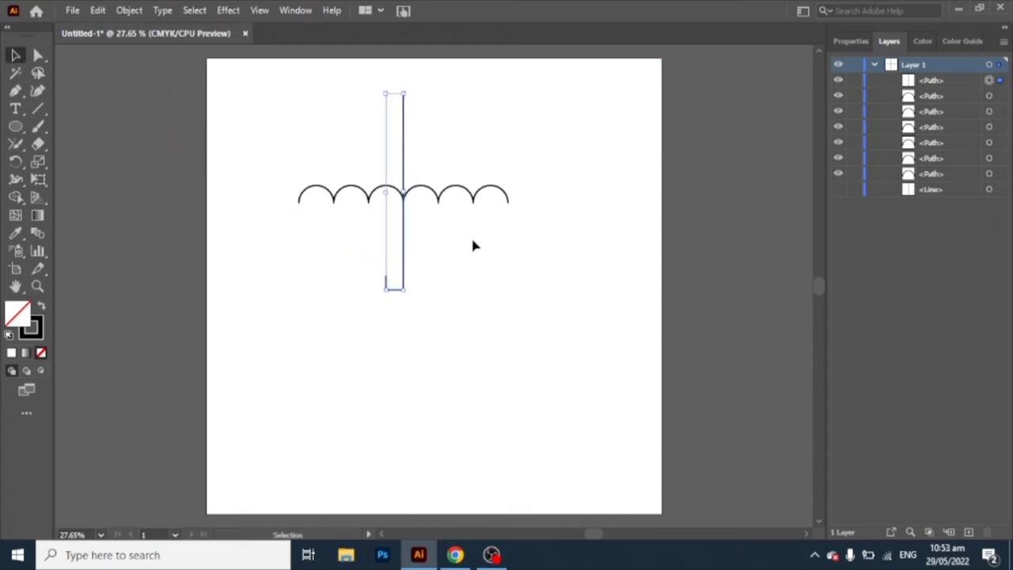
# Step: Round the hook's corners using Direct Selection live-corner widgets
pyautogui.click(38, 54)
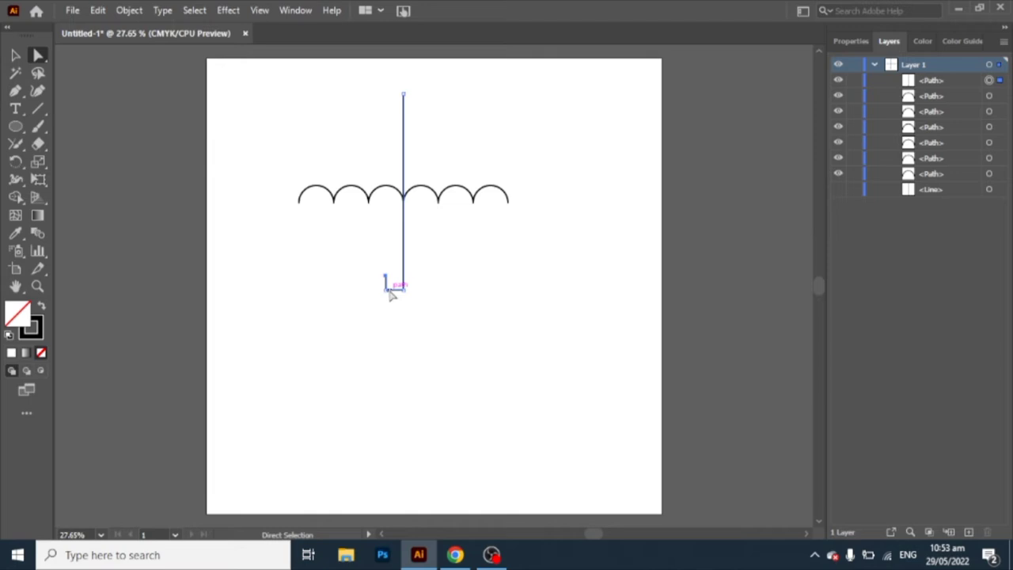
pyautogui.moveTo(392, 285); pyautogui.dragTo(401, 276)
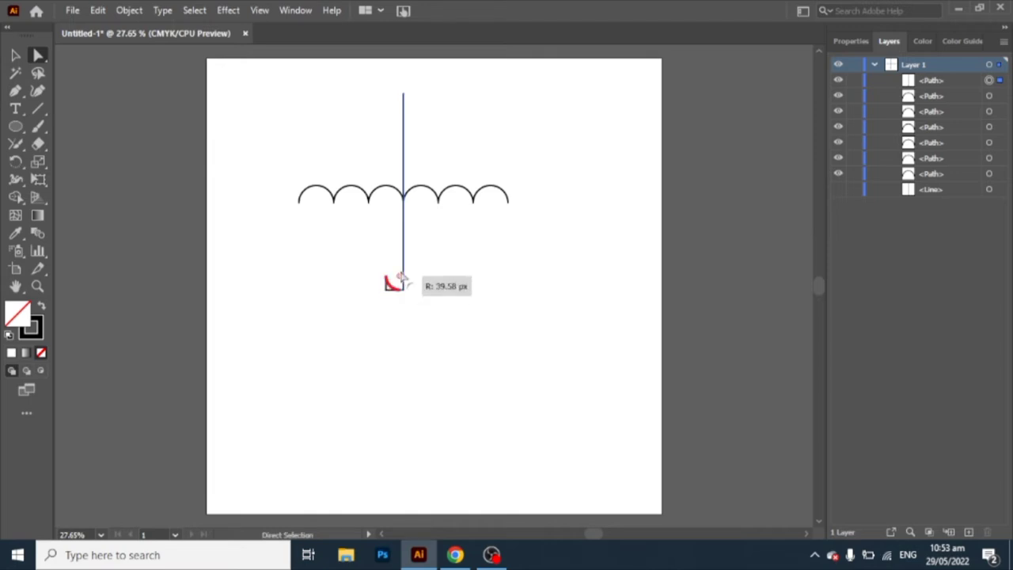
pyautogui.moveTo(401, 277); pyautogui.dragTo(401, 282)
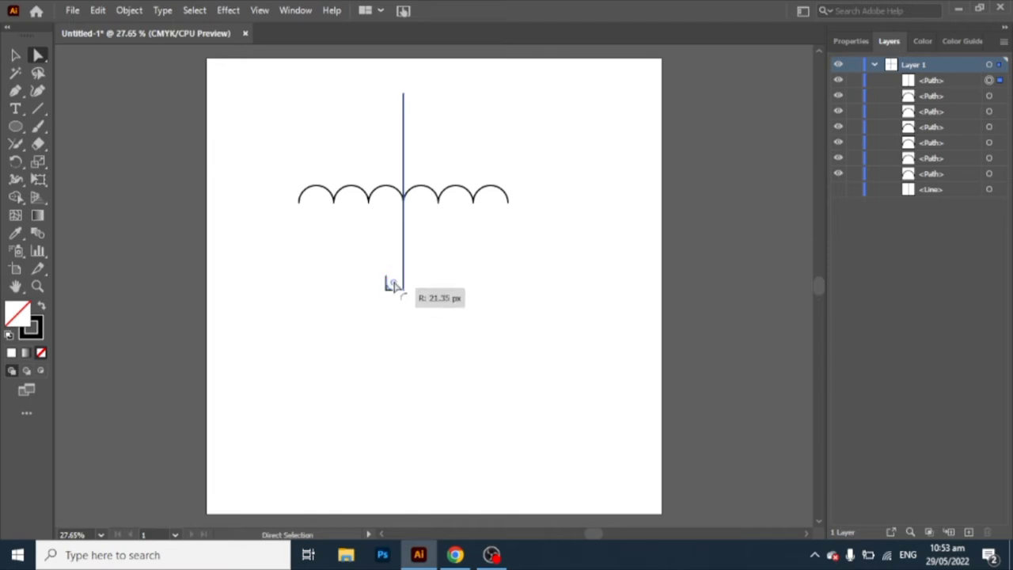
pyautogui.moveTo(402, 283); pyautogui.dragTo(387, 273)
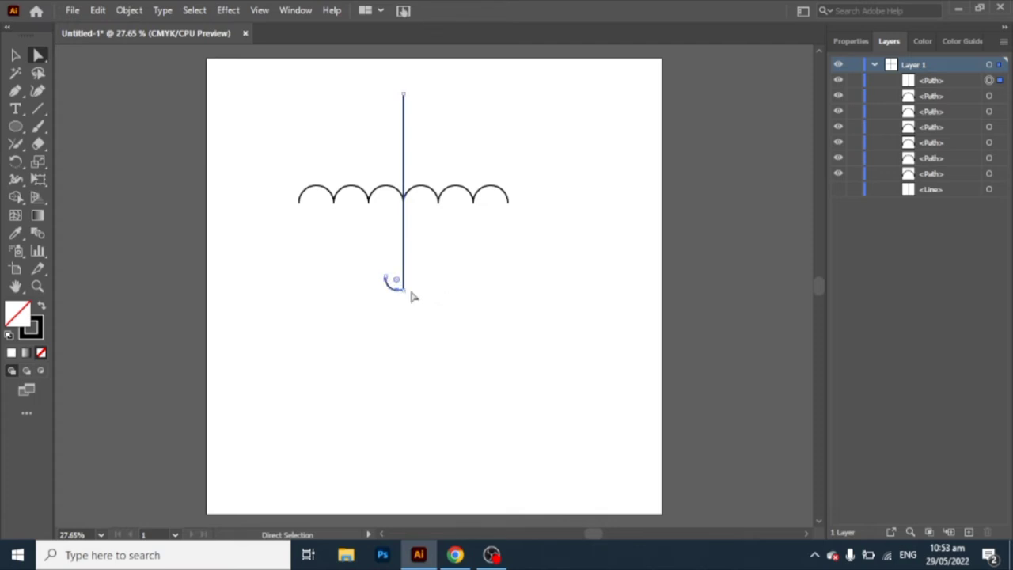
pyautogui.moveTo(395, 282); pyautogui.dragTo(390, 283)
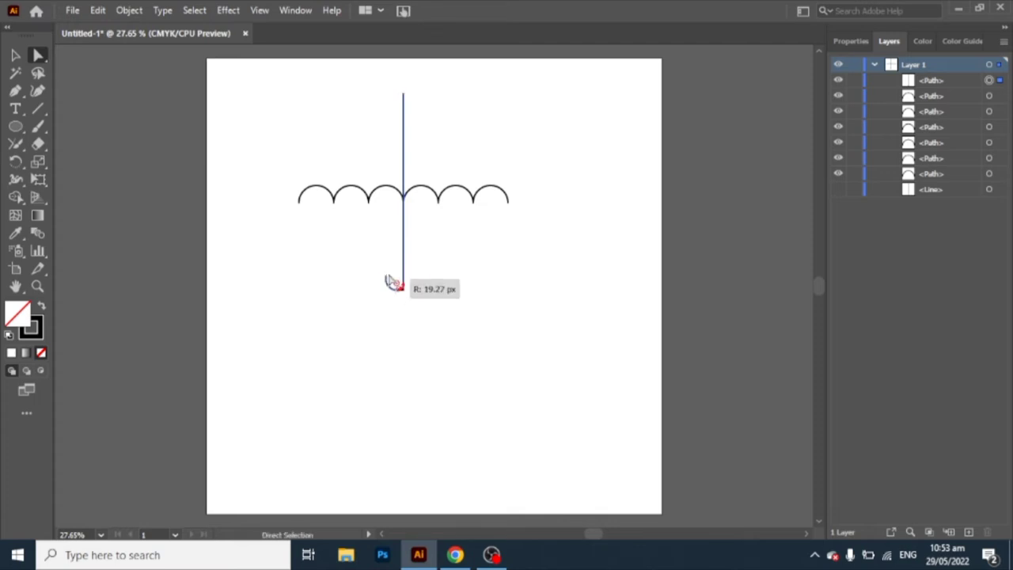
pyautogui.click(494, 313)
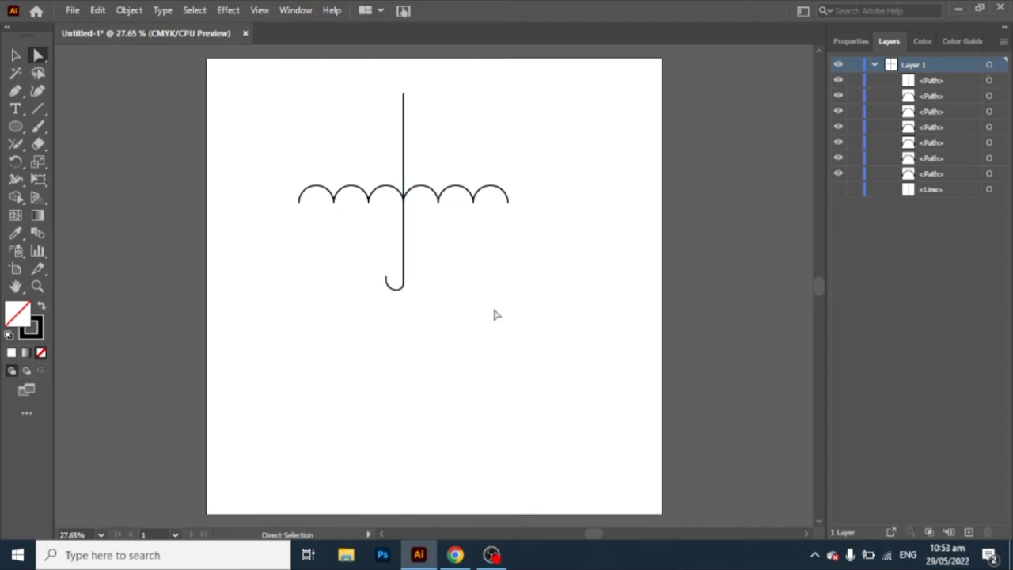
# Step: Drag the hook's corner widget to smooth it into a U-shaped curve
pyautogui.click(403, 288)
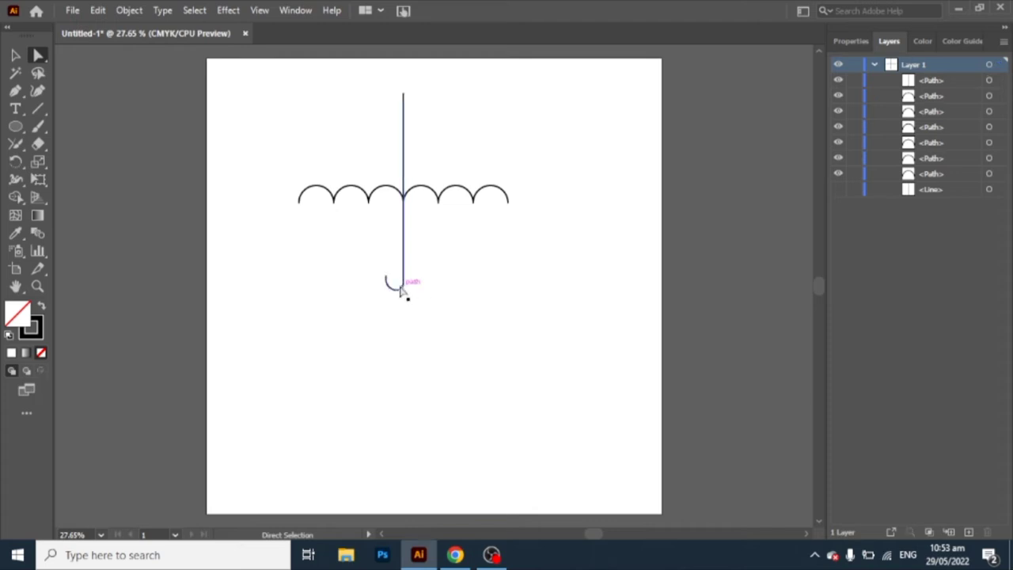
pyautogui.moveTo(400, 289); pyautogui.dragTo(390, 282)
pyautogui.click(433, 303)
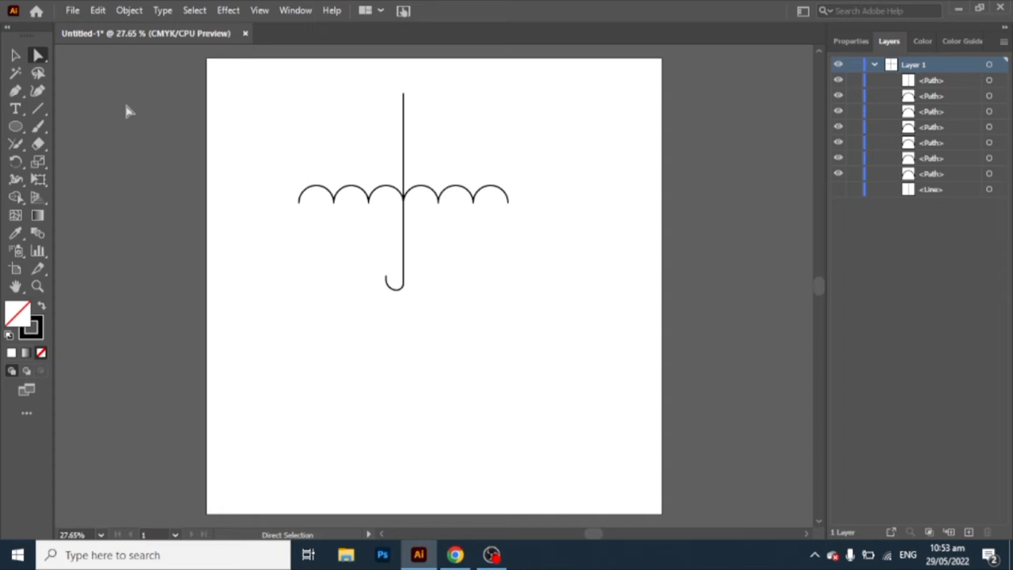
pyautogui.moveTo(37, 108); pyautogui.dragTo(90, 122)
pyautogui.click(93, 125)
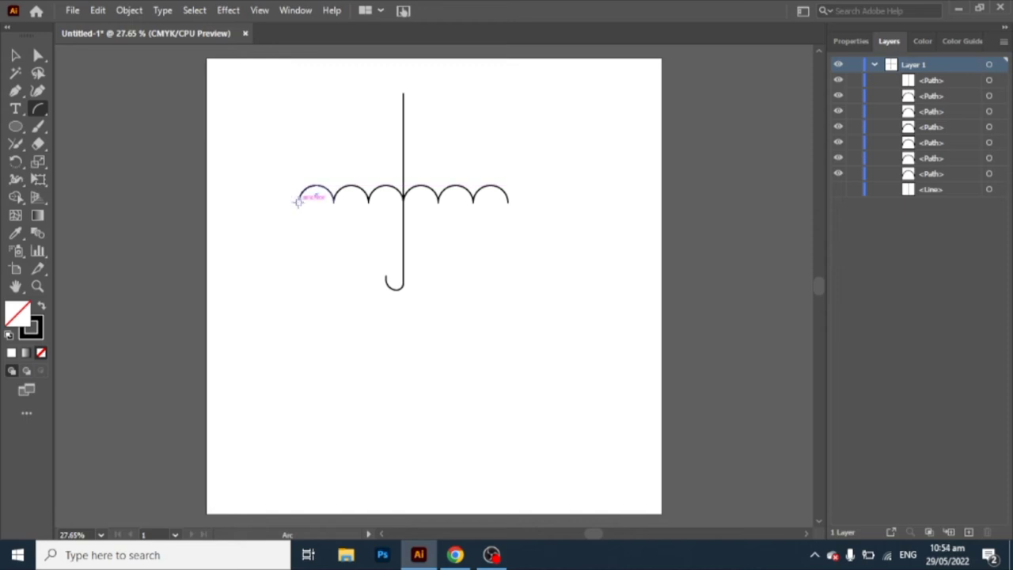
# Step: Draw arc ribs from each of the scallop points up to the shaft's top anchor
pyautogui.moveTo(298, 201); pyautogui.dragTo(404, 109)
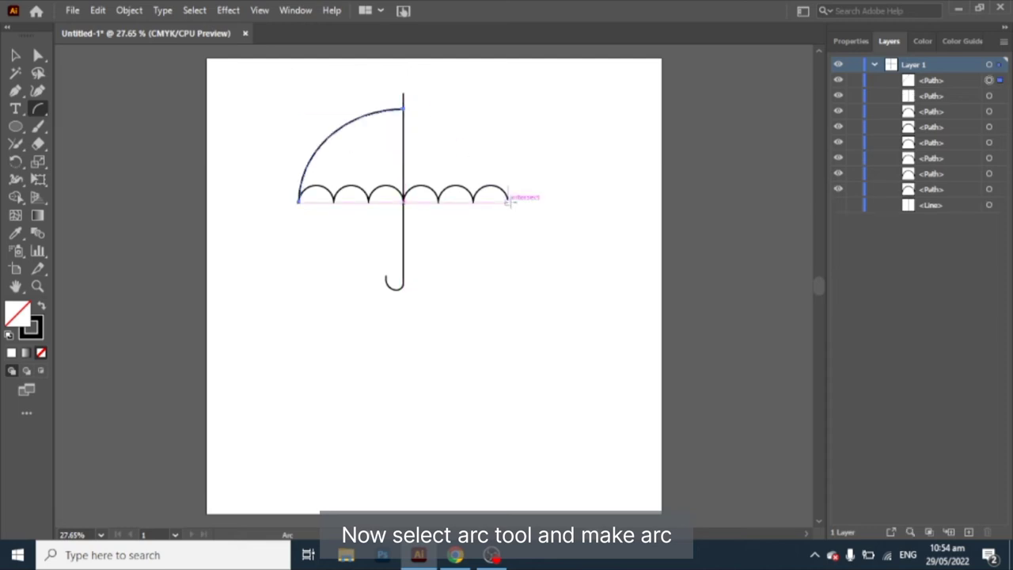
pyautogui.moveTo(508, 201); pyautogui.dragTo(402, 112)
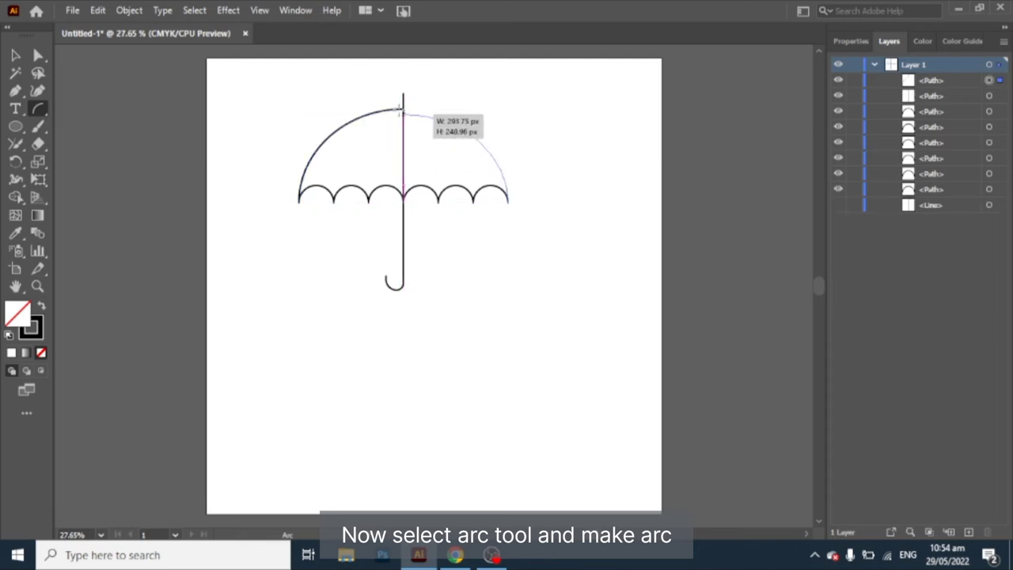
pyautogui.moveTo(402, 112); pyautogui.dragTo(403, 108)
pyautogui.moveTo(333, 200); pyautogui.dragTo(404, 109)
pyautogui.moveTo(369, 198); pyautogui.dragTo(404, 107)
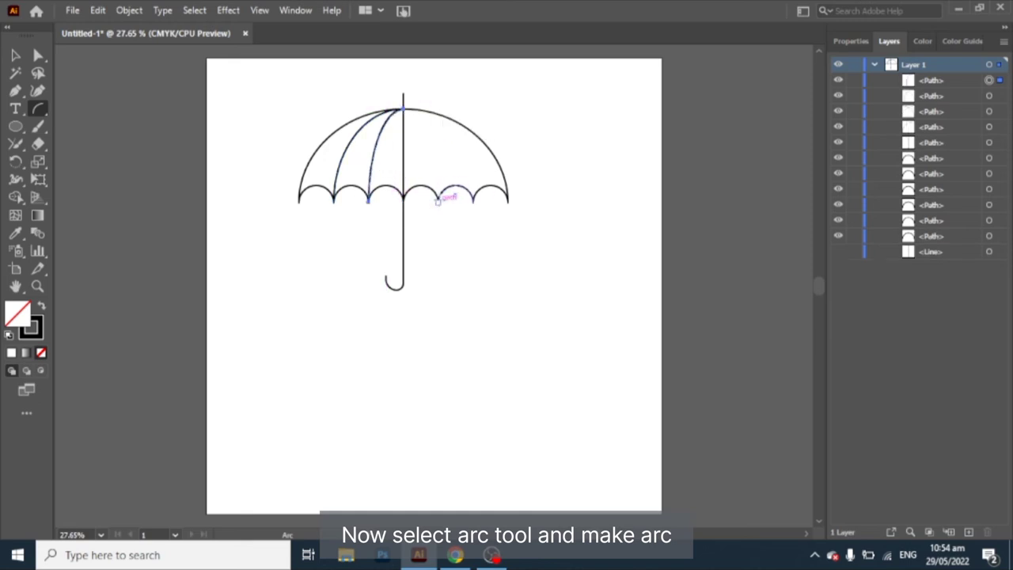
pyautogui.moveTo(437, 200); pyautogui.dragTo(404, 107)
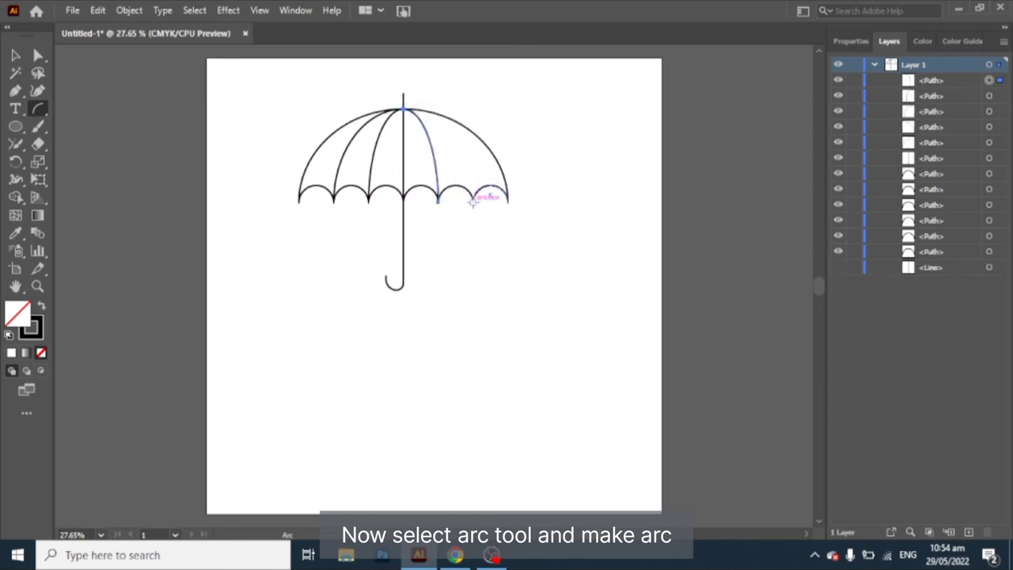
pyautogui.moveTo(473, 199); pyautogui.dragTo(404, 108)
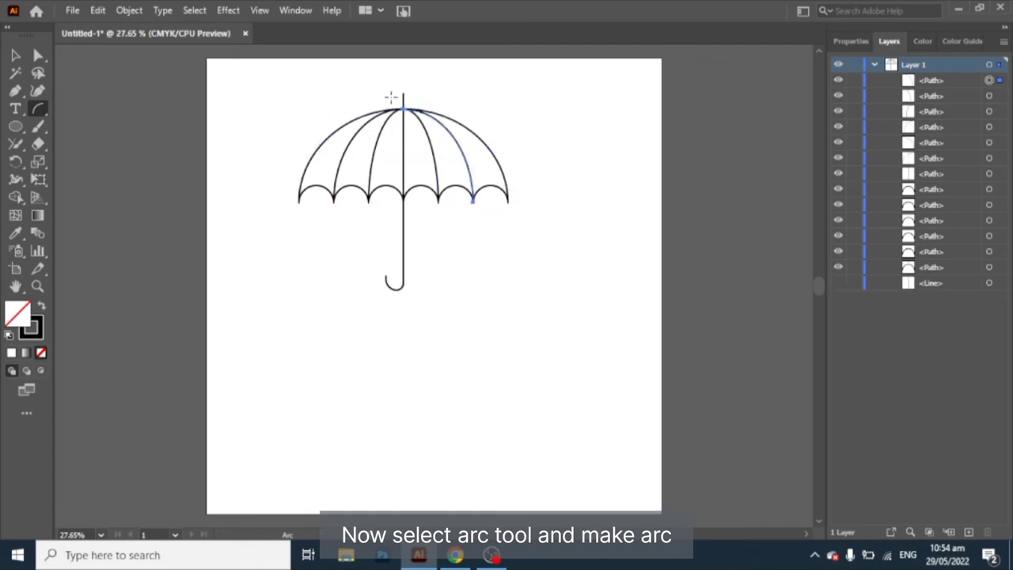
# Step: Drag the shaft's top so it ends just above the canopy's peak
pyautogui.press('v')
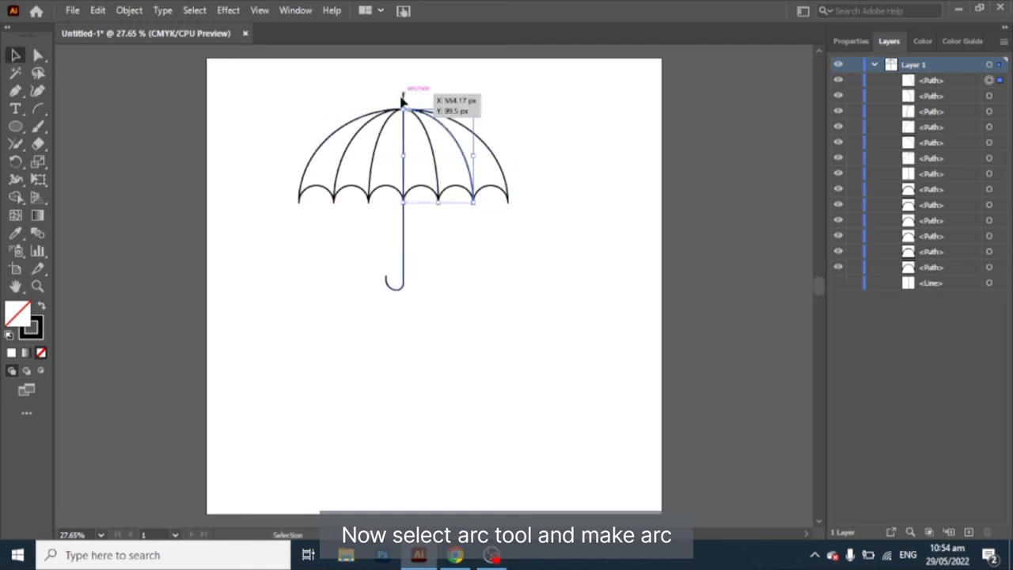
pyautogui.click(404, 96)
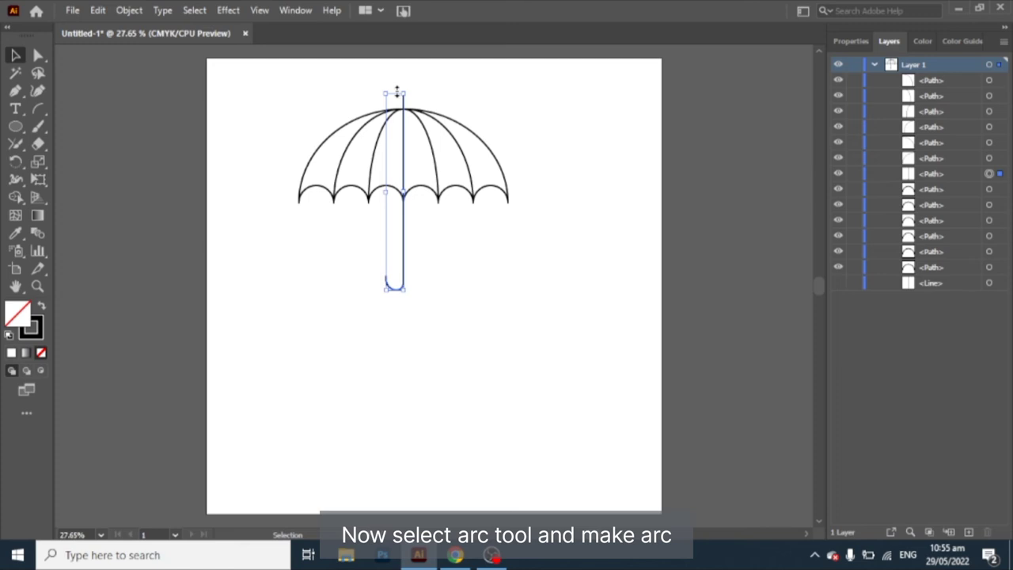
pyautogui.moveTo(397, 89); pyautogui.dragTo(395, 99)
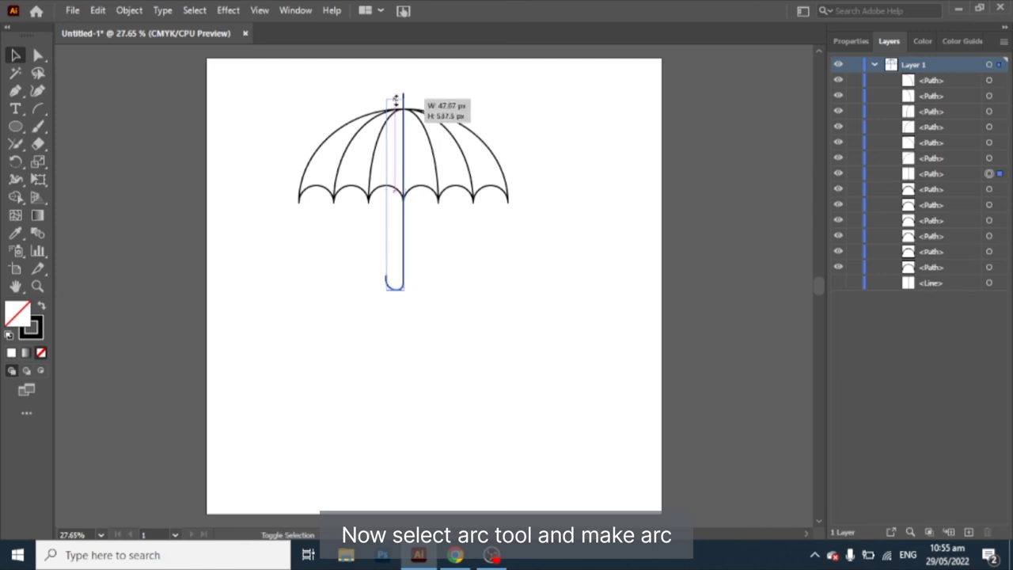
pyautogui.moveTo(396, 98); pyautogui.dragTo(396, 99)
pyautogui.press('ctrl')
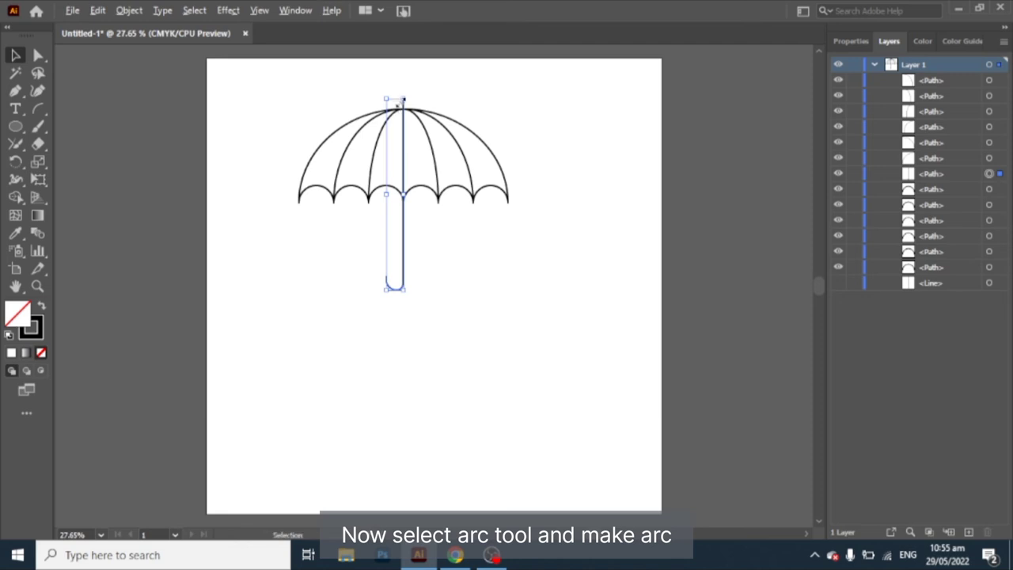
pyautogui.moveTo(395, 100); pyautogui.dragTo(397, 94)
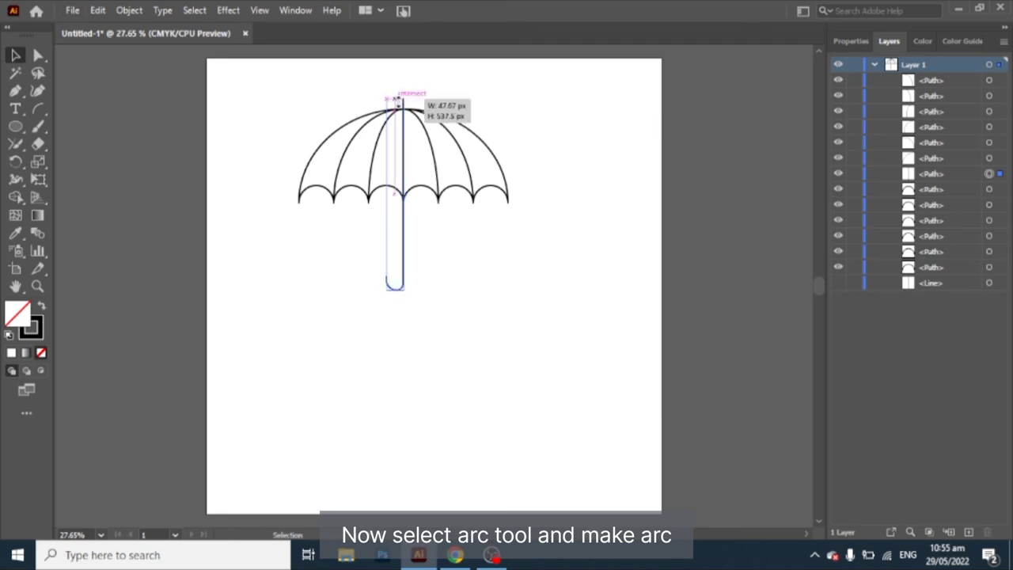
pyautogui.moveTo(397, 94); pyautogui.dragTo(397, 101)
pyautogui.click(494, 273)
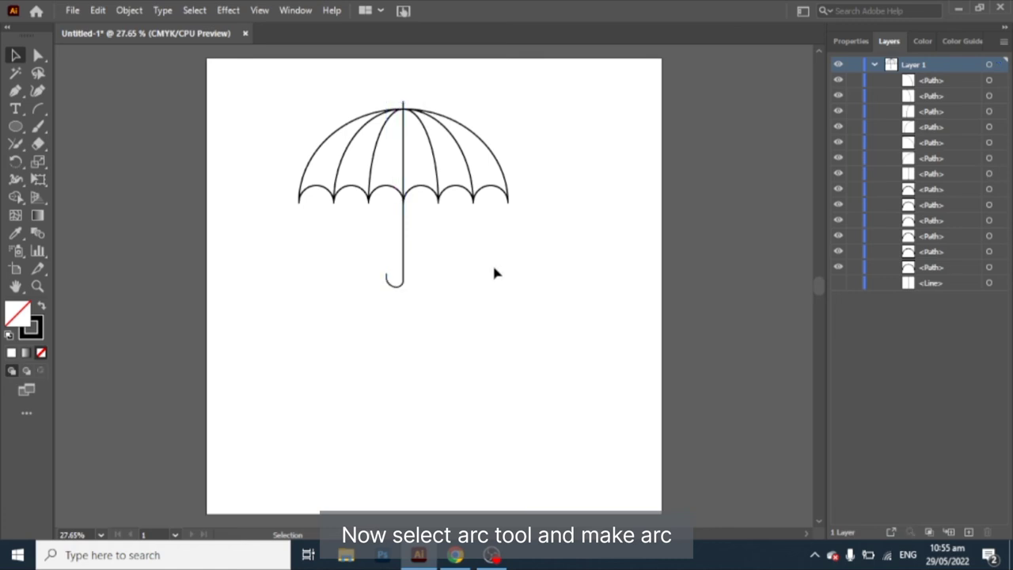
pyautogui.click(21, 128)
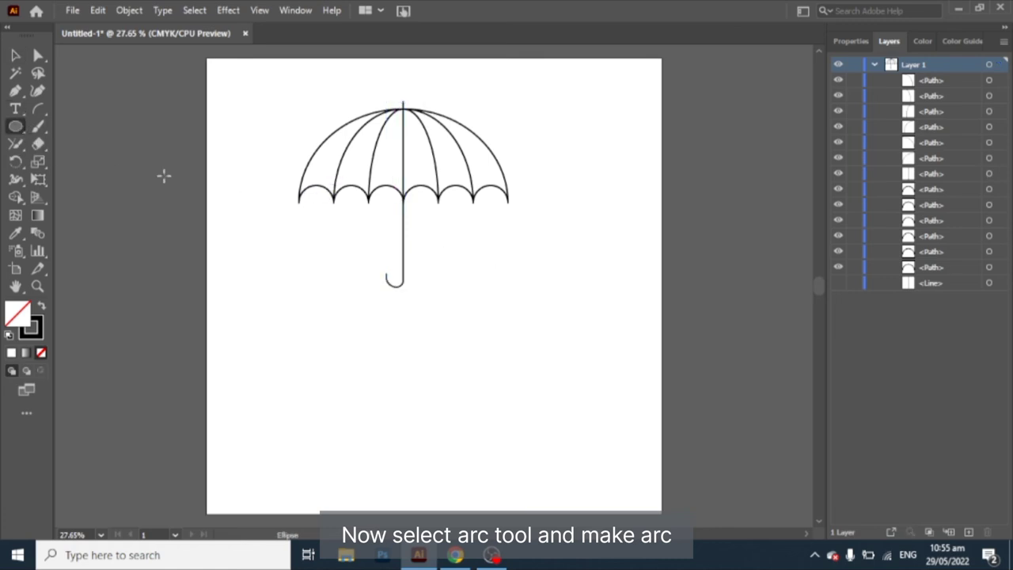
# Step: Draw a small circle and move it onto the canopy's left rib tip
pyautogui.moveTo(292, 216)
pyautogui.mouseDown()
pyautogui.moveTo(304, 227)
pyautogui.moveTo(295, 202)
pyautogui.mouseUp()
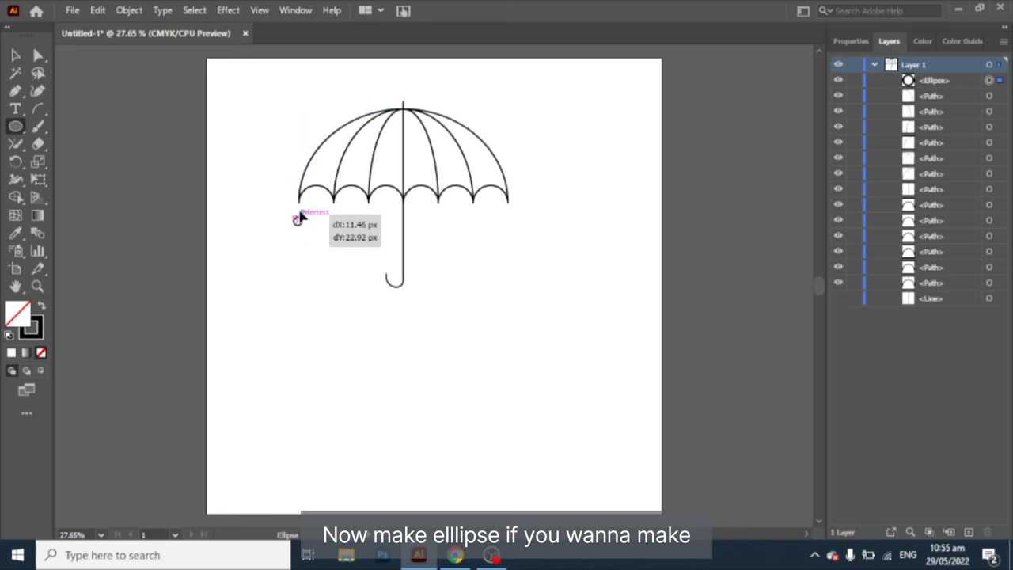
pyautogui.click(344, 253)
pyautogui.click(538, 301)
pyautogui.hotkey('ctrl', '+')
pyautogui.hotkey('ctrl', '+')
pyautogui.hotkey('ctrl', '+')
pyautogui.moveTo(437, 288)
pyautogui.mouseDown()
pyautogui.moveTo(449, 293)
pyautogui.moveTo(448, 283)
pyautogui.mouseUp()
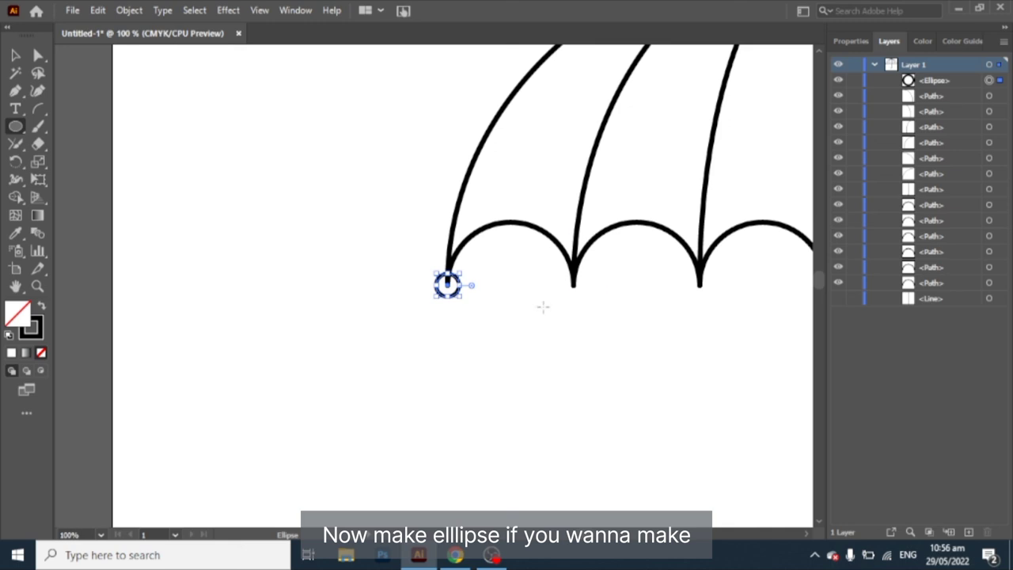
# Step: Alt-drag copies of the small circle onto each remaining rib tip, then zoom out
pyautogui.moveTo(448, 285); pyautogui.dragTo(574, 285)
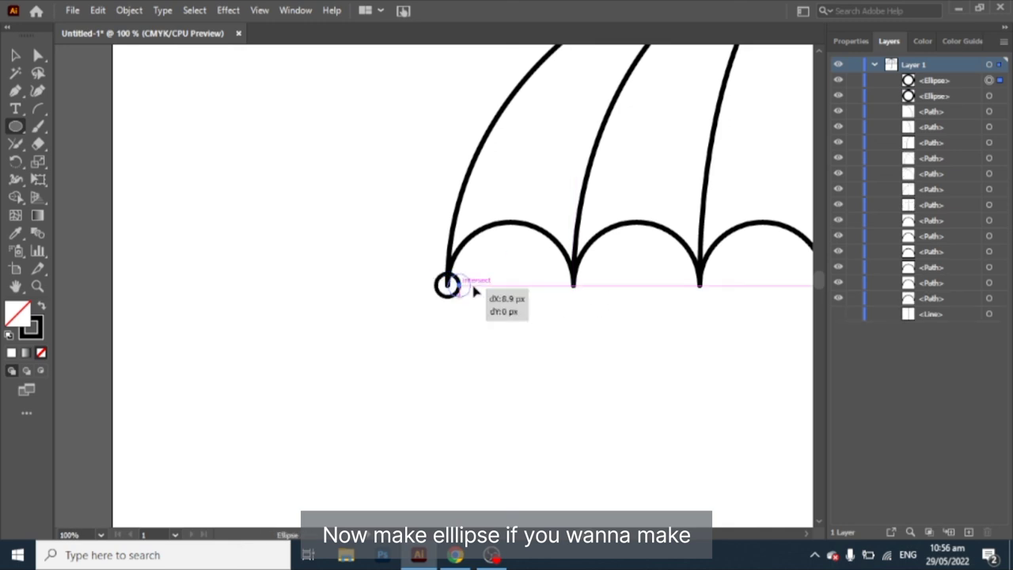
pyautogui.moveTo(449, 286); pyautogui.dragTo(697, 285)
pyautogui.hscroll(5, 626, 430)
pyautogui.moveTo(342, 285)
pyautogui.mouseDown()
pyautogui.moveTo(89, 285)
pyautogui.moveTo(593, 284)
pyautogui.mouseUp()
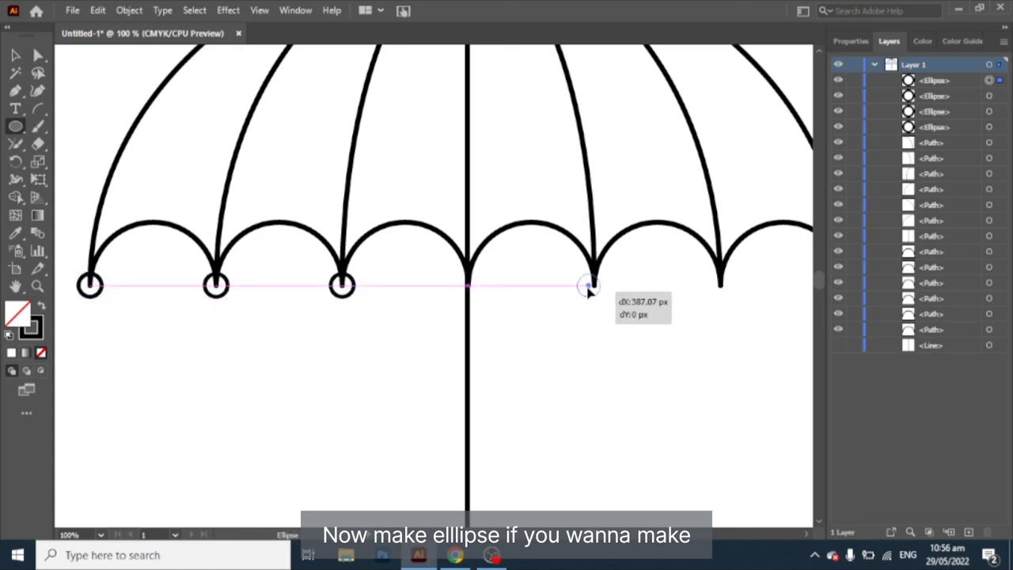
pyautogui.moveTo(89, 285); pyautogui.dragTo(720, 289)
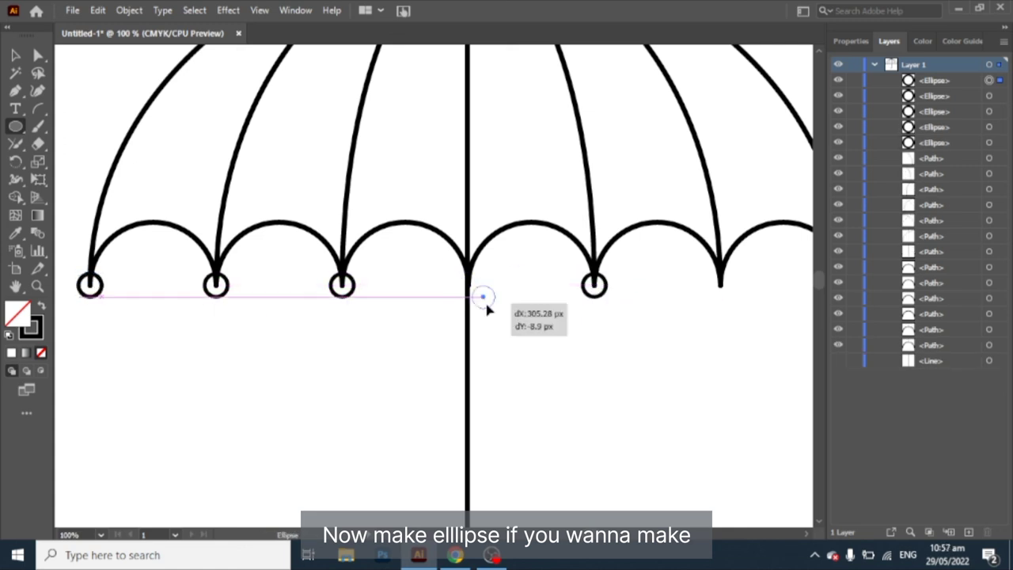
pyautogui.hscroll(5, 570, 375)
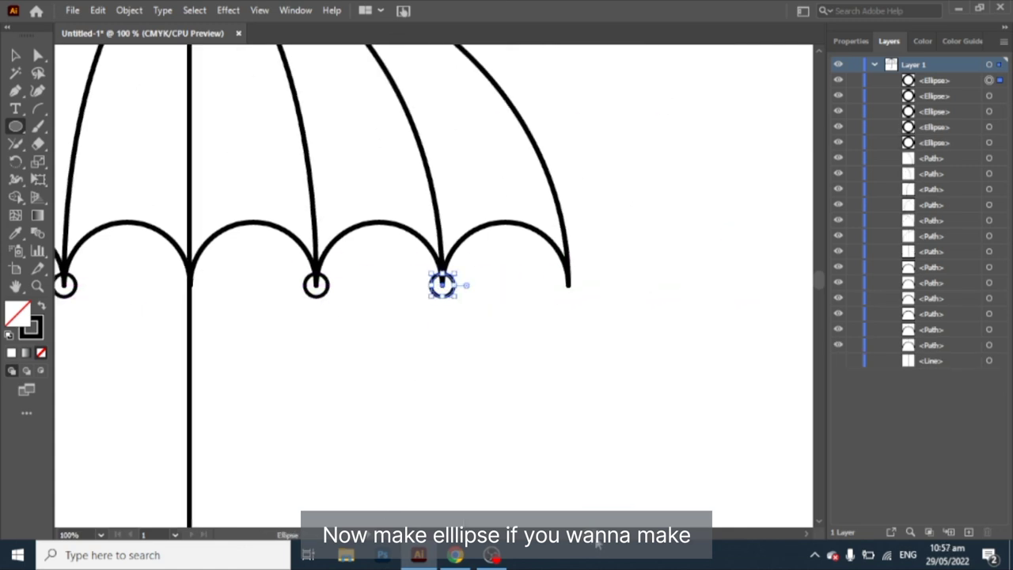
pyautogui.hscroll(-5, 475, 316)
pyautogui.moveTo(91, 285)
pyautogui.mouseDown()
pyautogui.moveTo(729, 277)
pyautogui.moveTo(695, 273)
pyautogui.mouseUp()
pyautogui.hscroll(10, 697, 275)
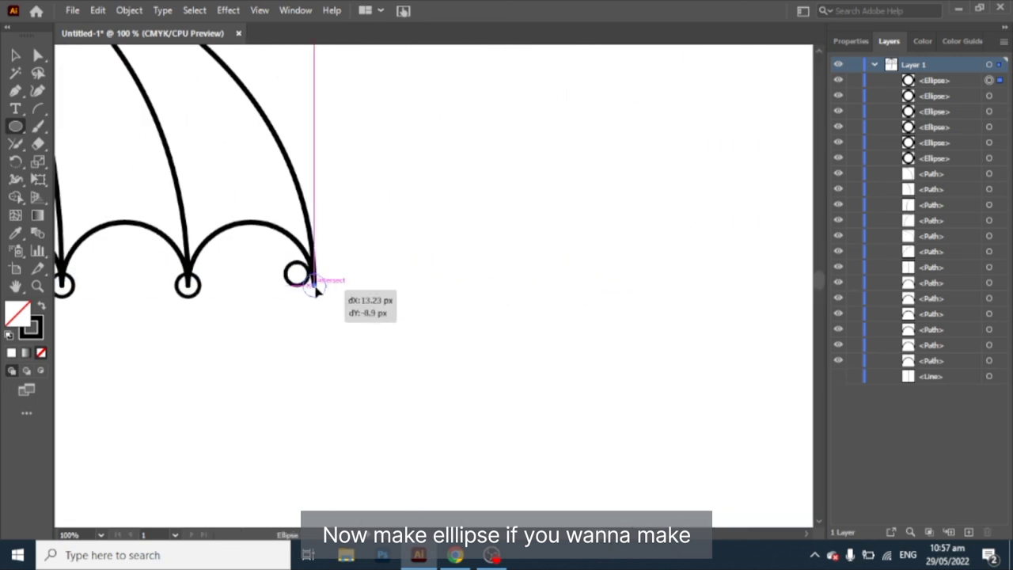
pyautogui.click(314, 287)
pyautogui.press('Escape')
pyautogui.hotkey('ctrl', '-')
pyautogui.hotkey('ctrl', '-')
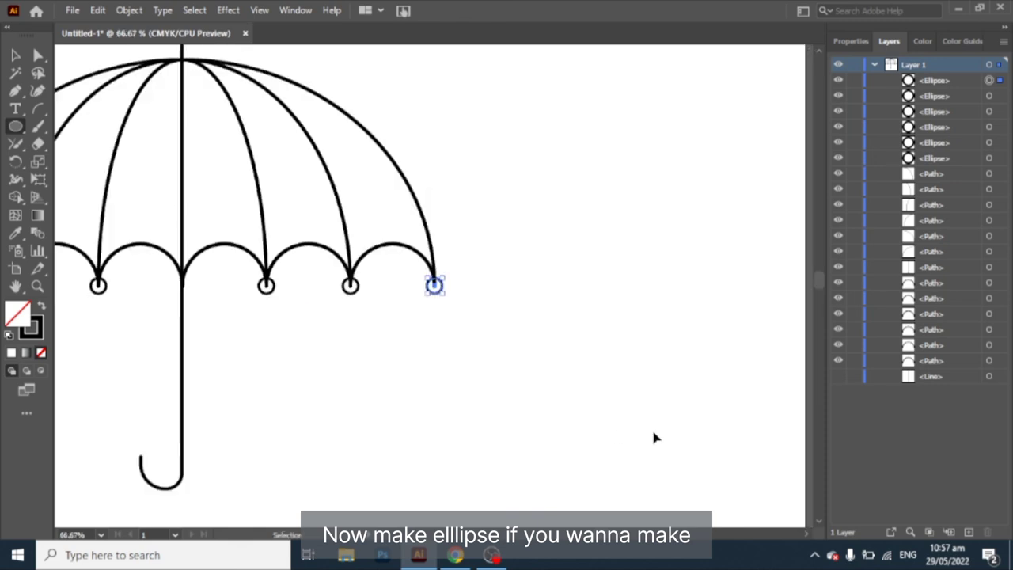
pyautogui.click(57, 286)
pyautogui.press('Escape')
# Step: Set the rib-tip circles' fill to black via the Properties panel Fill swatch
pyautogui.press('v')
pyautogui.keyDown('shift'); pyautogui.click(990, 81); pyautogui.keyUp('shift')
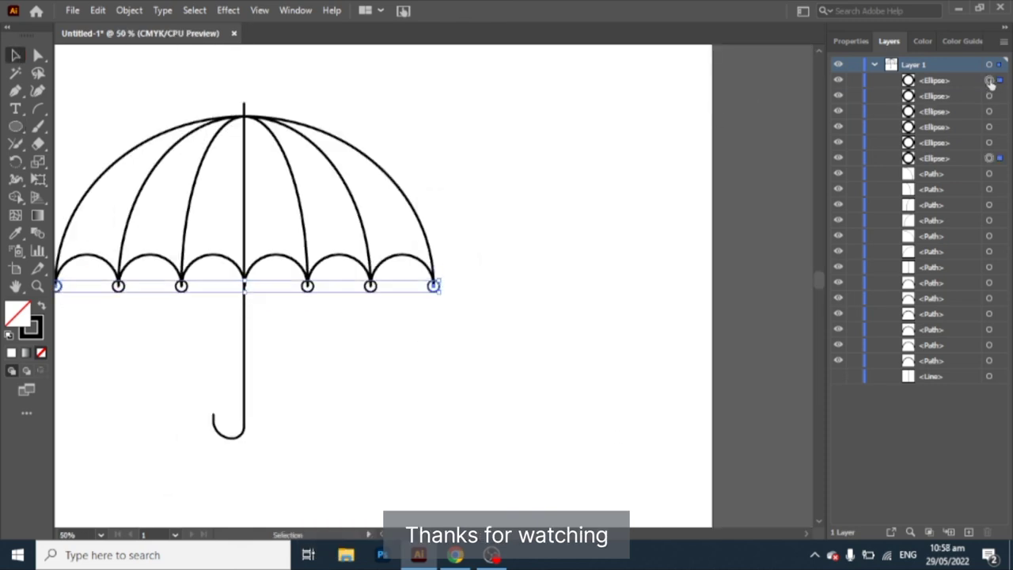
pyautogui.press('a')
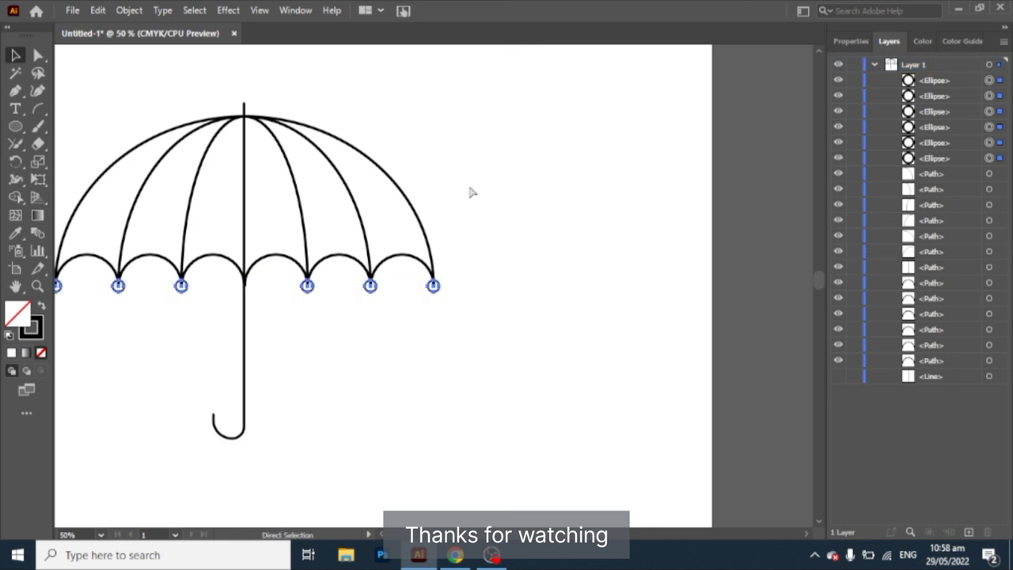
pyautogui.click(851, 41)
pyautogui.click(840, 203)
pyautogui.click(716, 257)
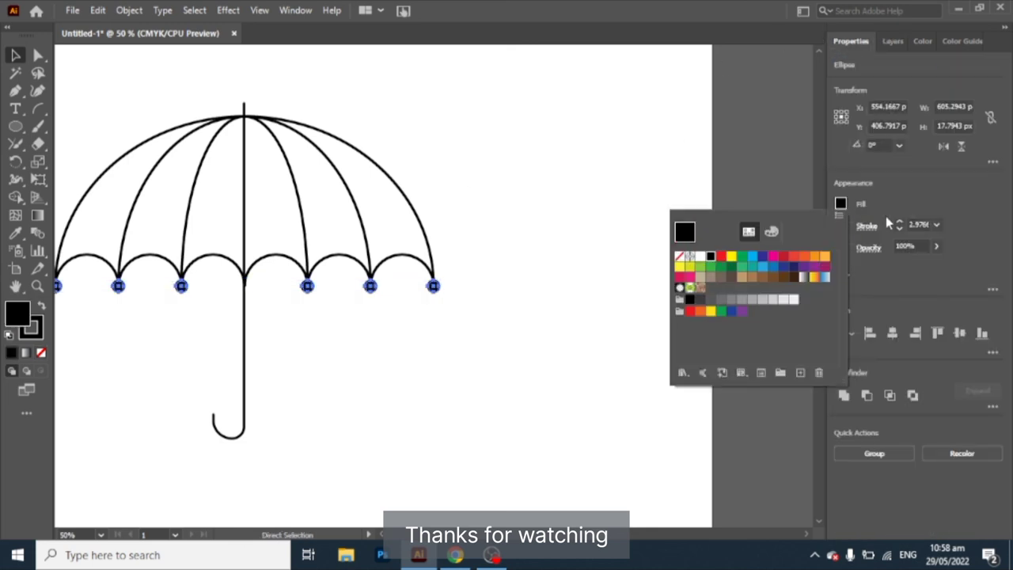
pyautogui.press('v')
pyautogui.click(626, 288)
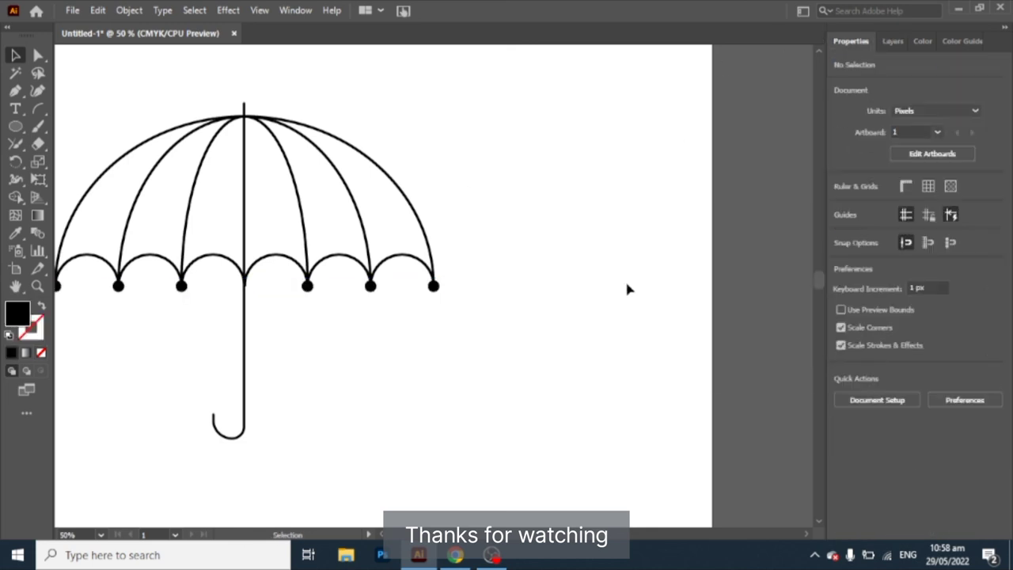